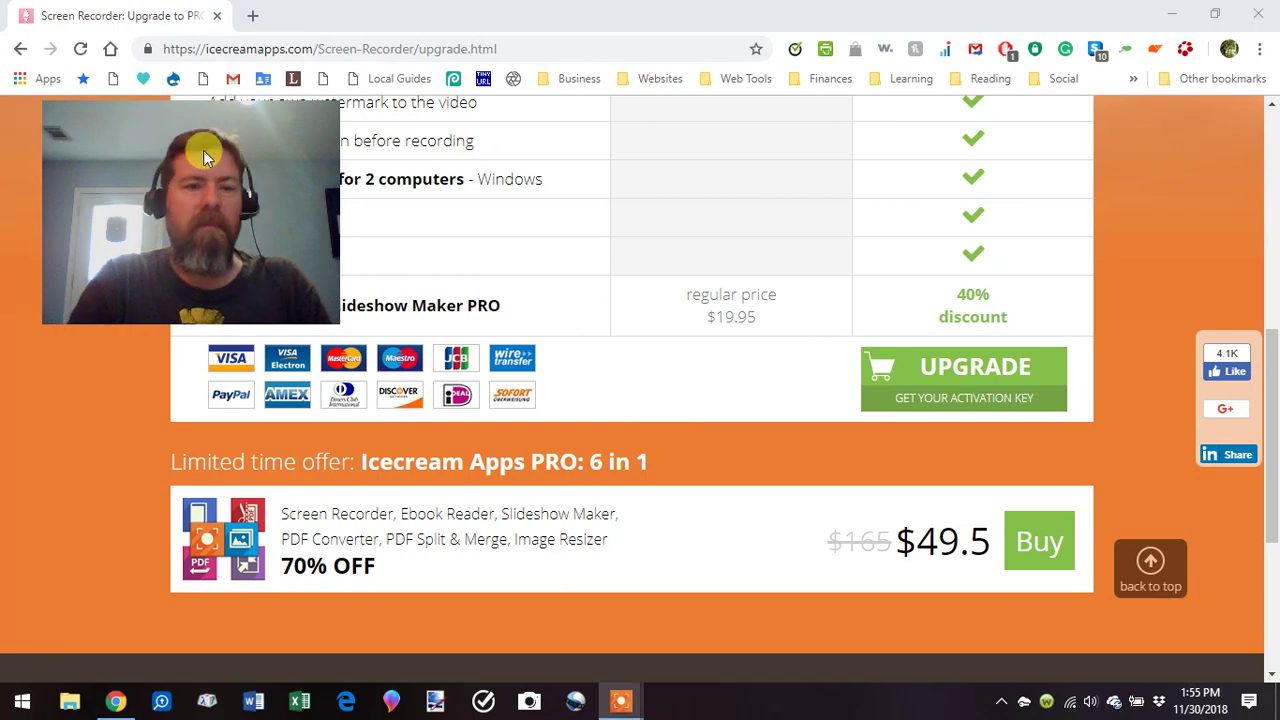
# Move the webcam preview clear of the comparison table and highlight the output video formats offered by the PRO version
pyautogui.moveTo(199, 132); pyautogui.dragTo(711, 176)
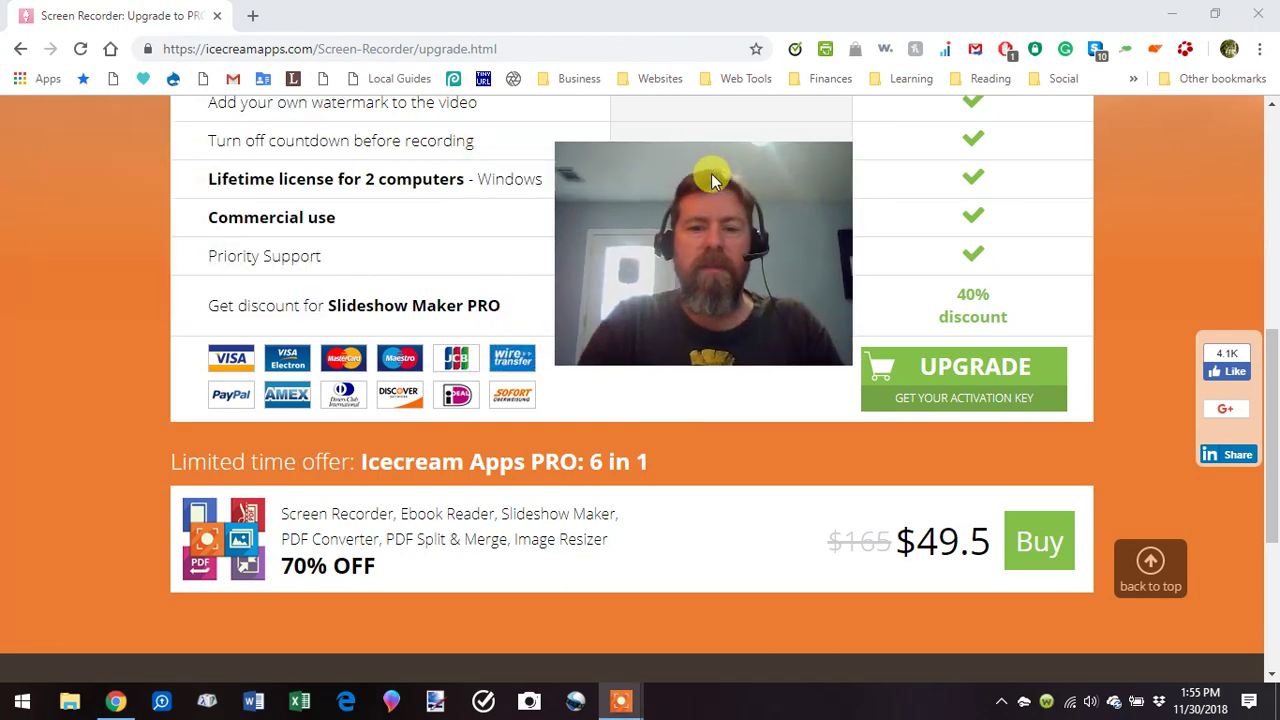
pyautogui.moveTo(701, 222); pyautogui.dragTo(668, 466)
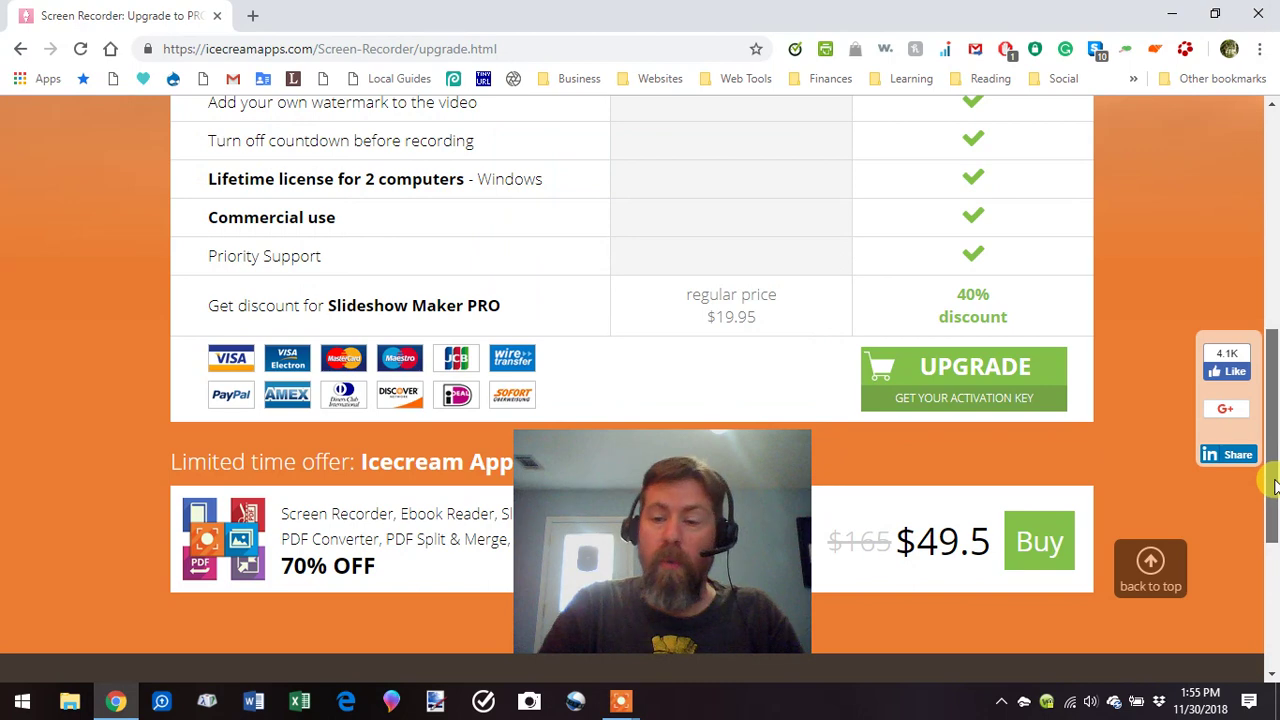
pyautogui.moveTo(1275, 487); pyautogui.dragTo(1275, 415)
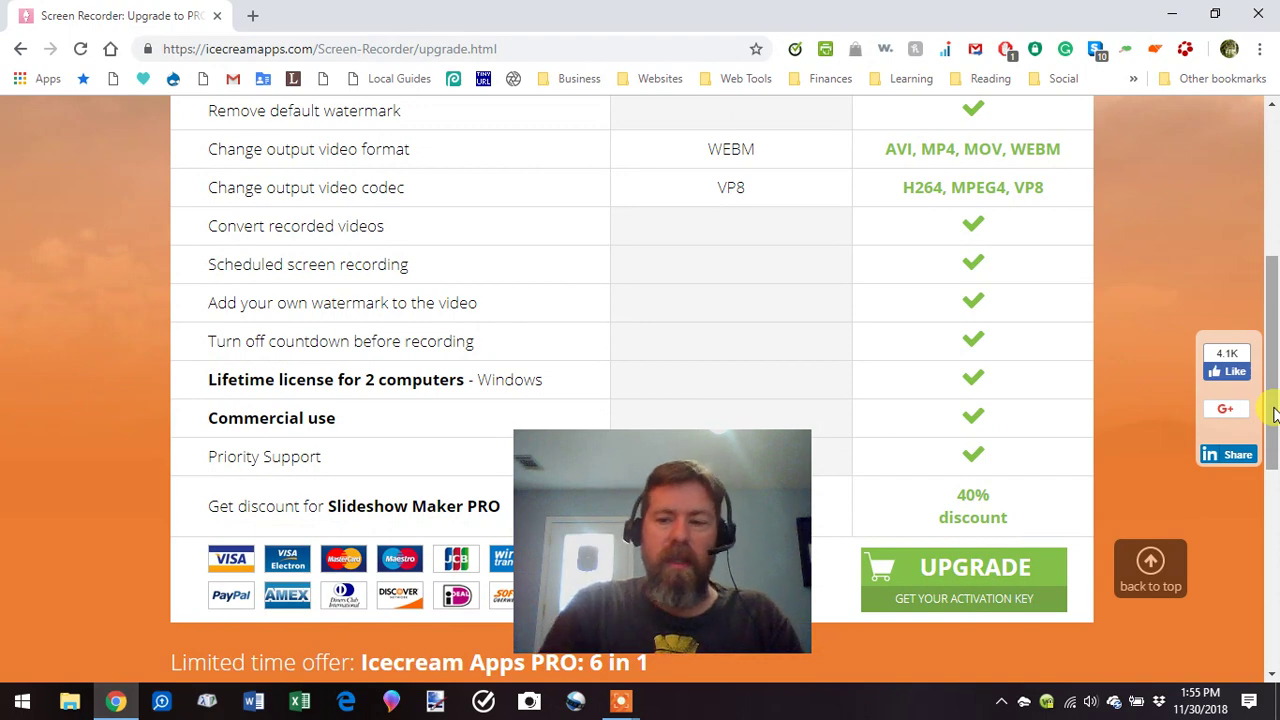
pyautogui.scroll(2, 1275, 410)
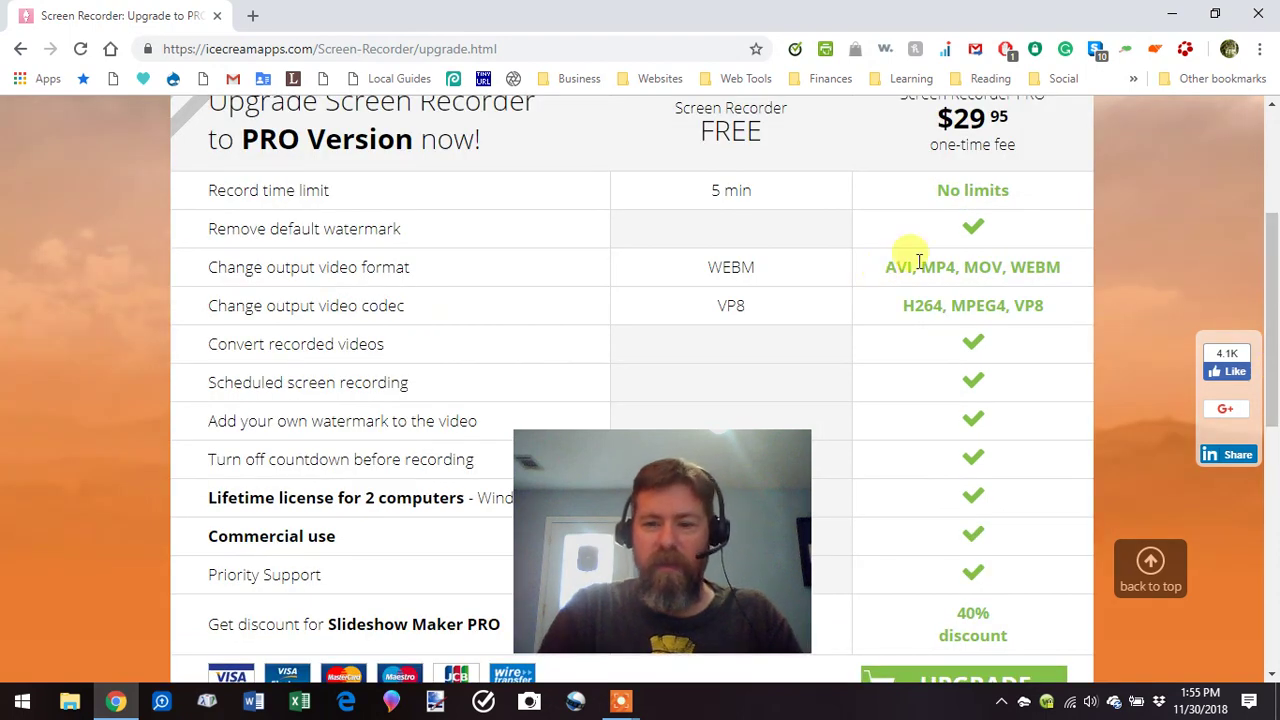
pyautogui.moveTo(886, 267); pyautogui.dragTo(1063, 271)
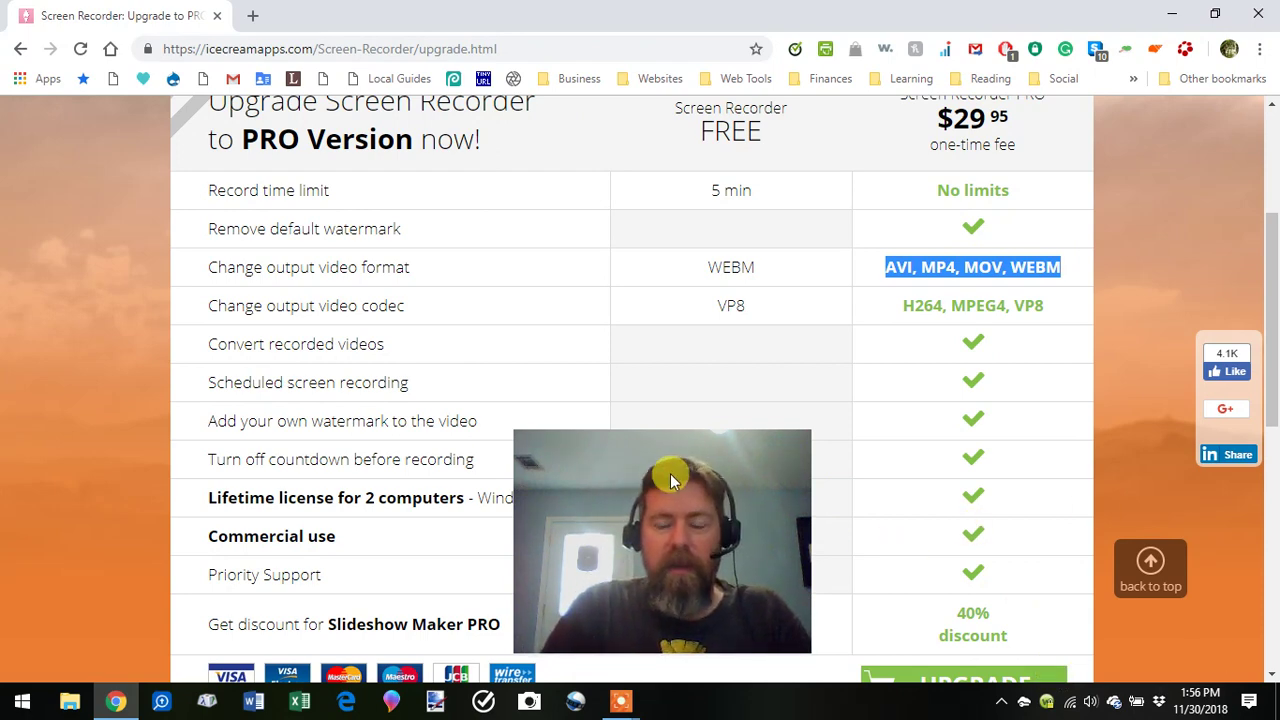
# Move the webcam preview over the page's upper-right area, bring up the recording control bar and turn the webcam off
pyautogui.press('F7')
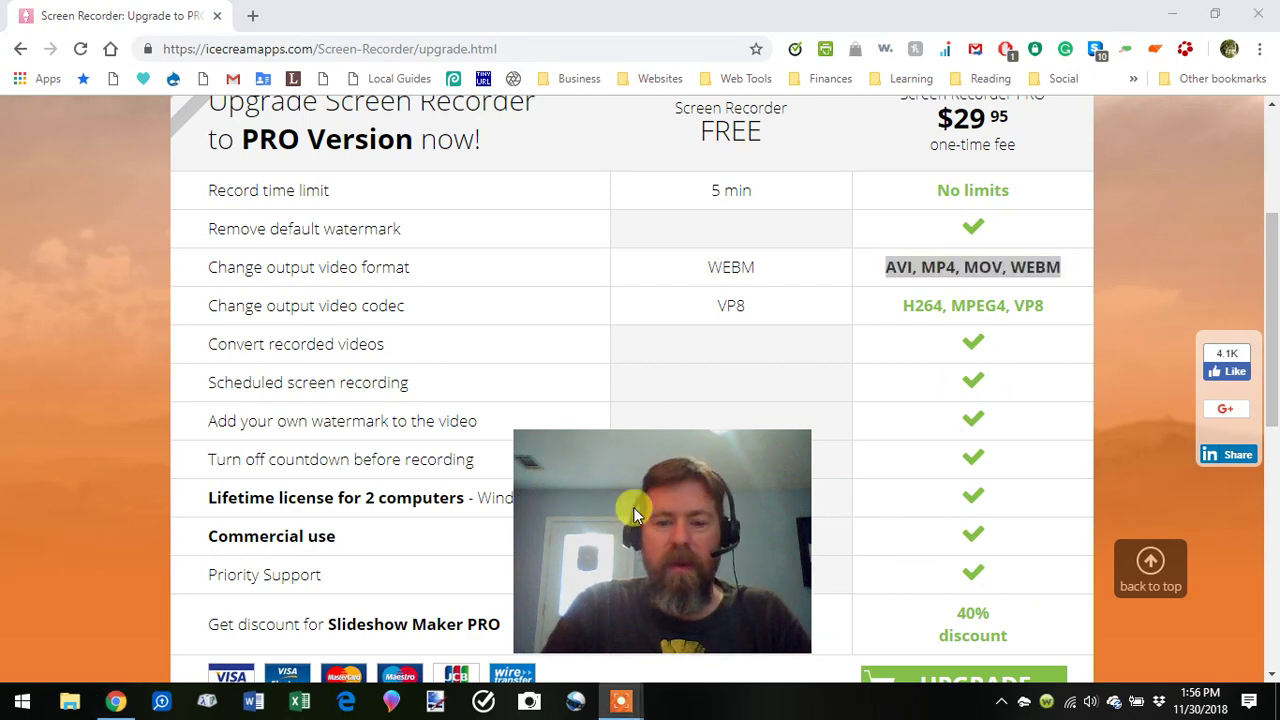
pyautogui.moveTo(652, 483); pyautogui.dragTo(1095, 160)
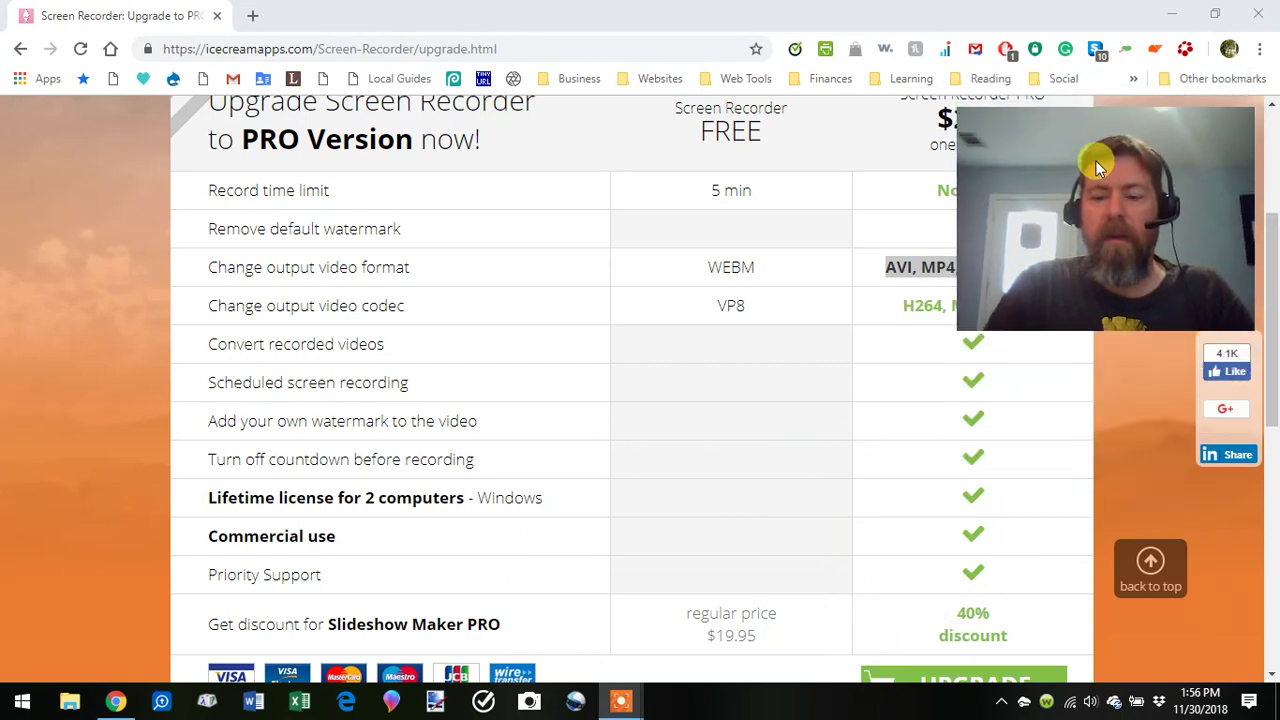
pyautogui.moveTo(625, 708)
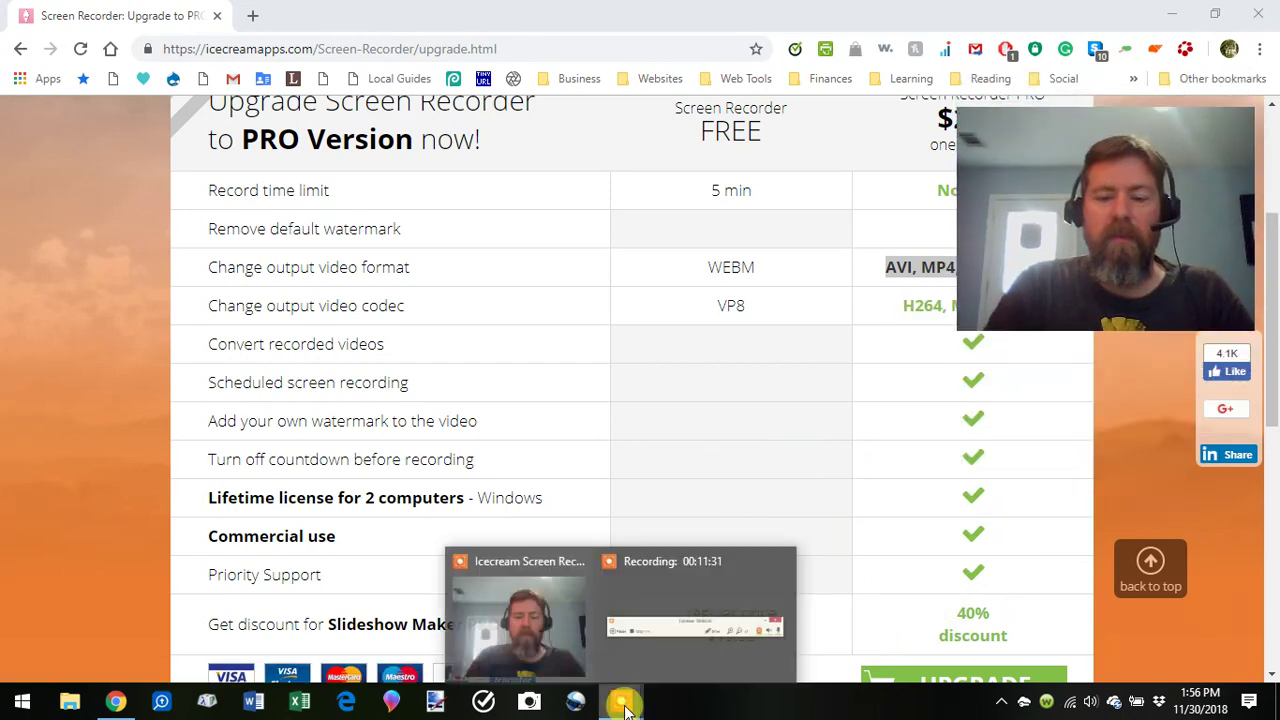
pyautogui.click(695, 622)
pyautogui.click(695, 630)
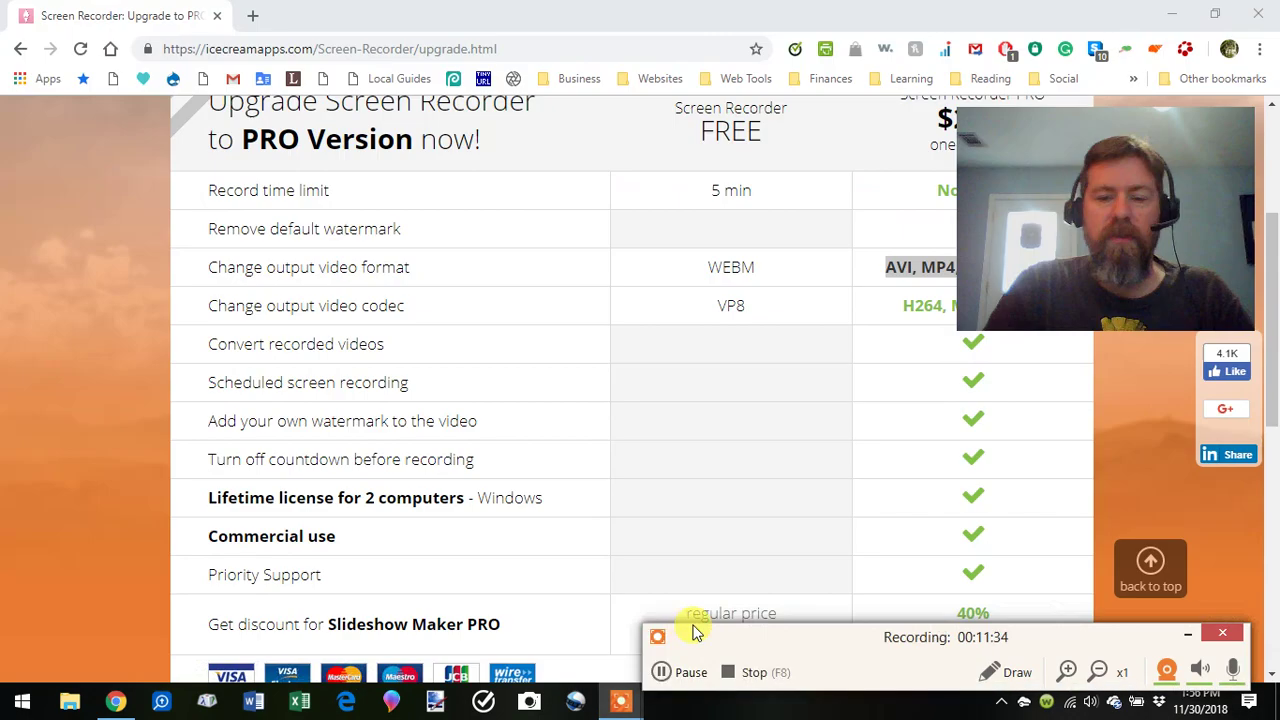
pyautogui.click(1168, 674)
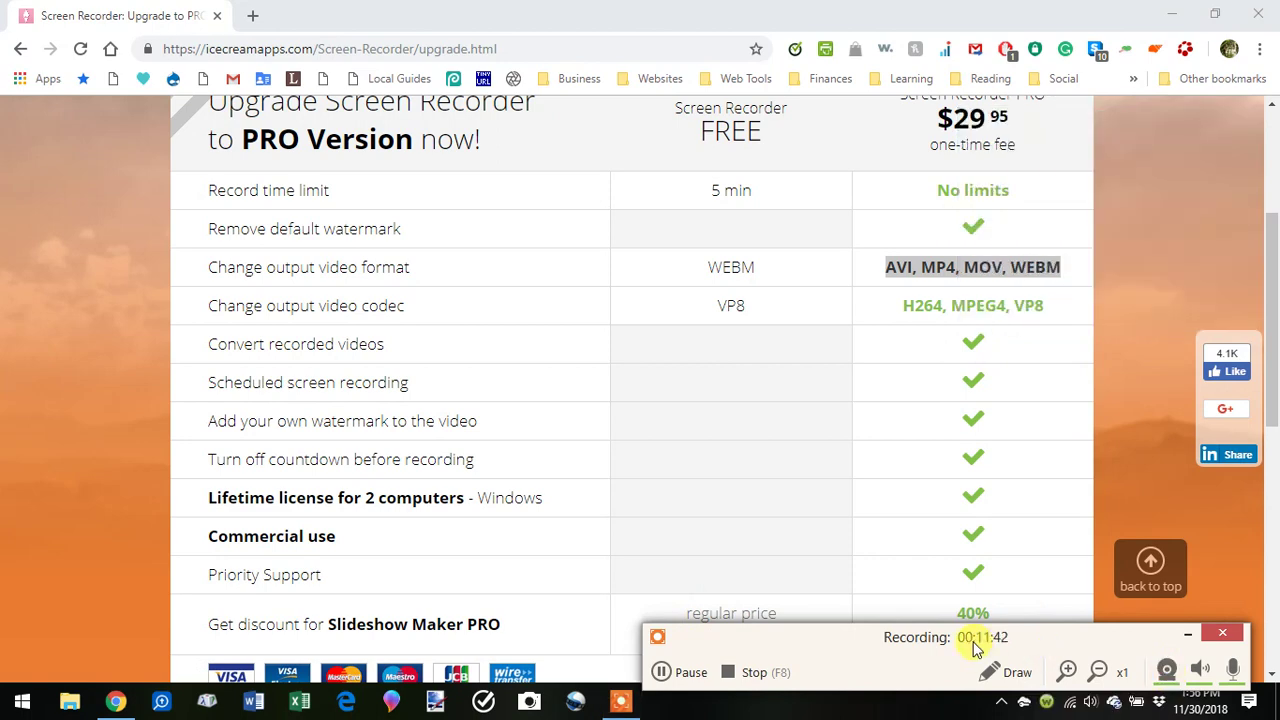
# Close the browser window and show the recorder's drawing tools, placing the control bar clear of the taskbar
pyautogui.moveTo(975, 645); pyautogui.dragTo(668, 588)
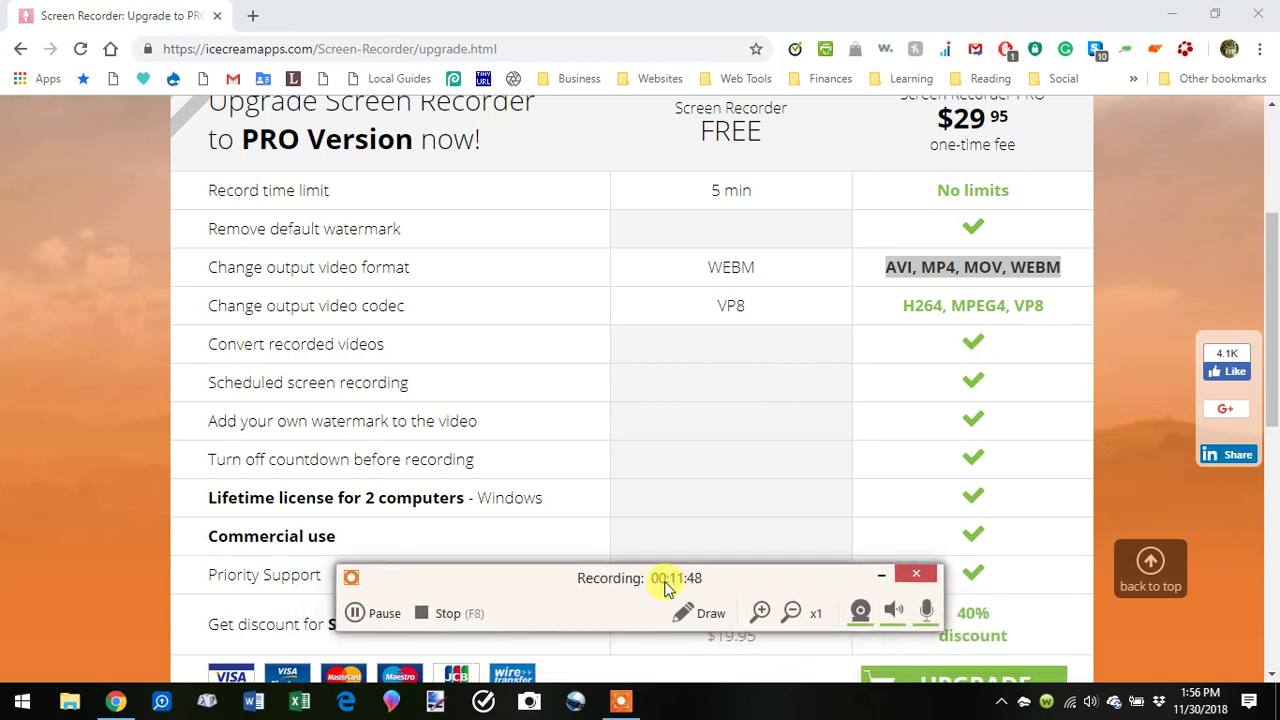
pyautogui.click(1260, 15)
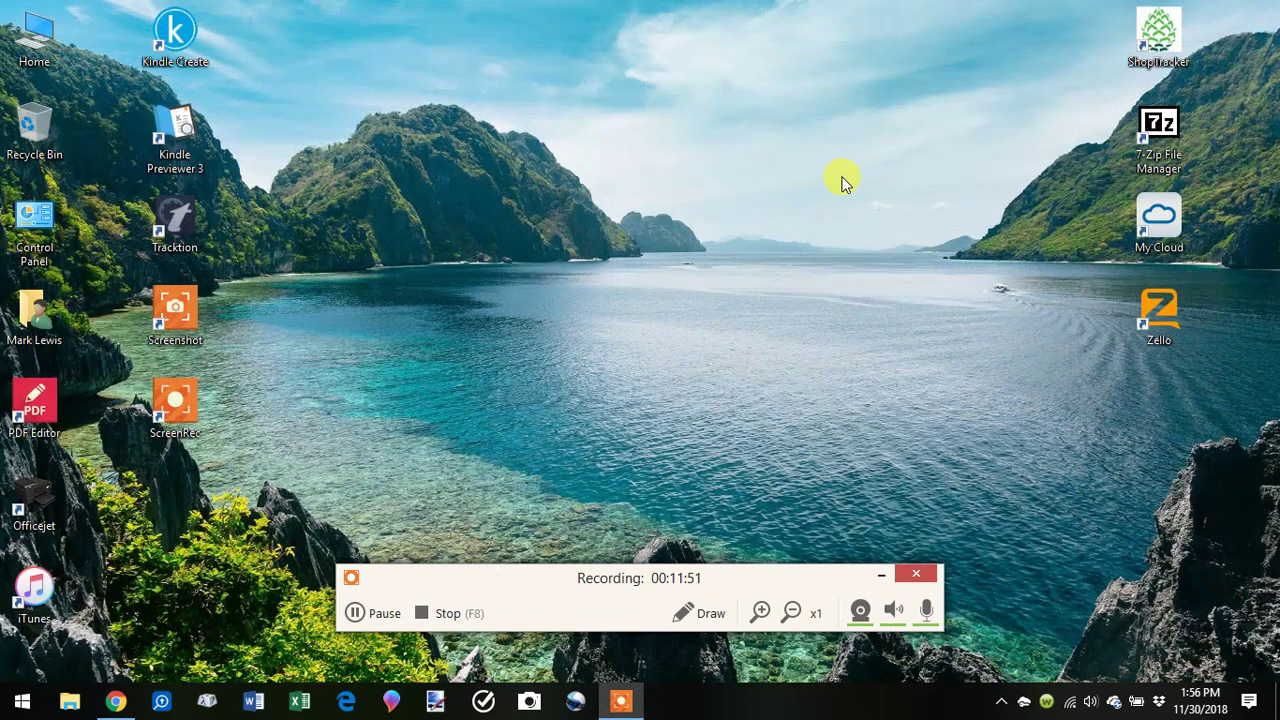
pyautogui.click(709, 618)
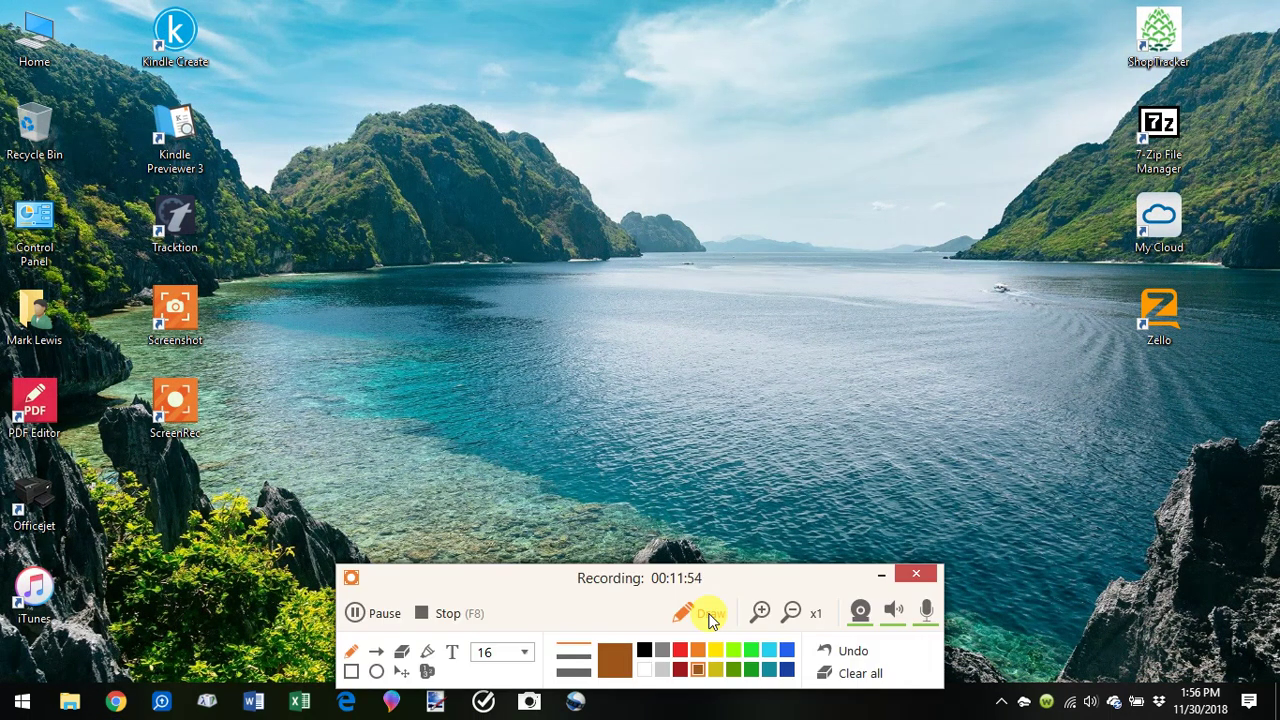
pyautogui.moveTo(675, 580); pyautogui.dragTo(654, 531)
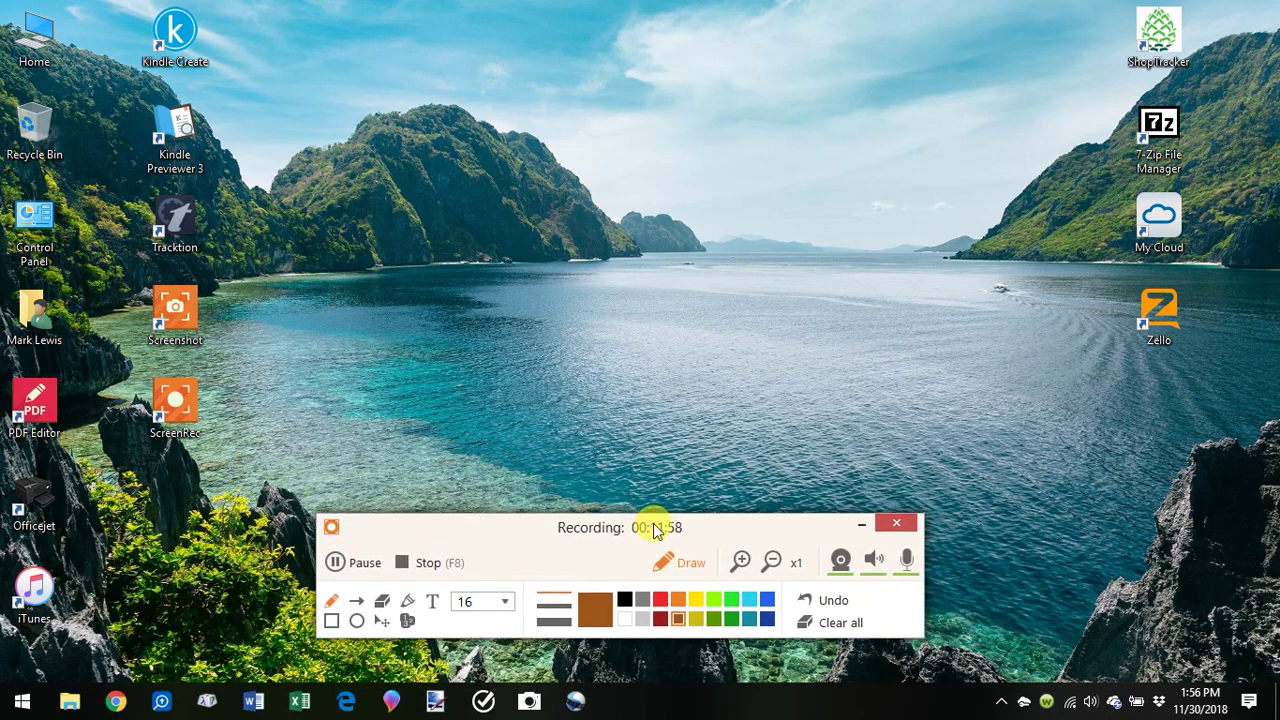
# Set the drawing toolbar's size to 14 and pencil freehand outlines around the ShopTracker-to-Zello icons in red and the Tracktion-to-ScreenRec icons in yellow
pyautogui.click(507, 603)
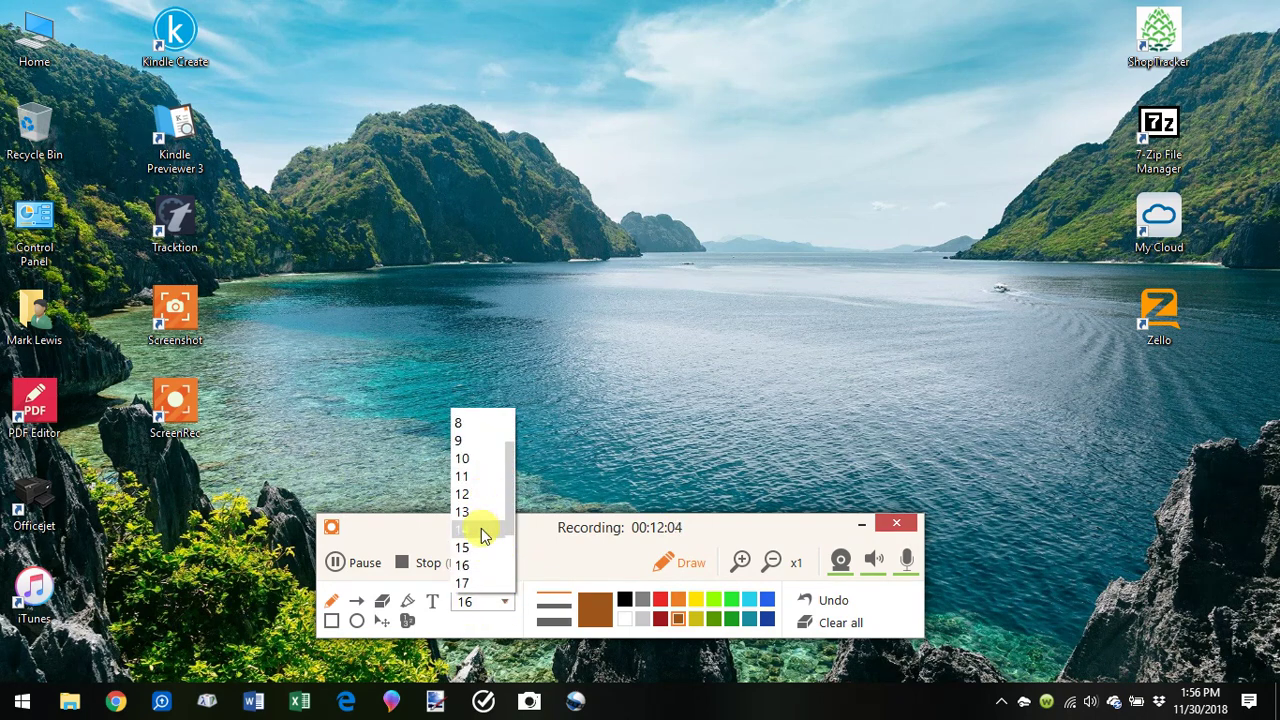
pyautogui.click(481, 528)
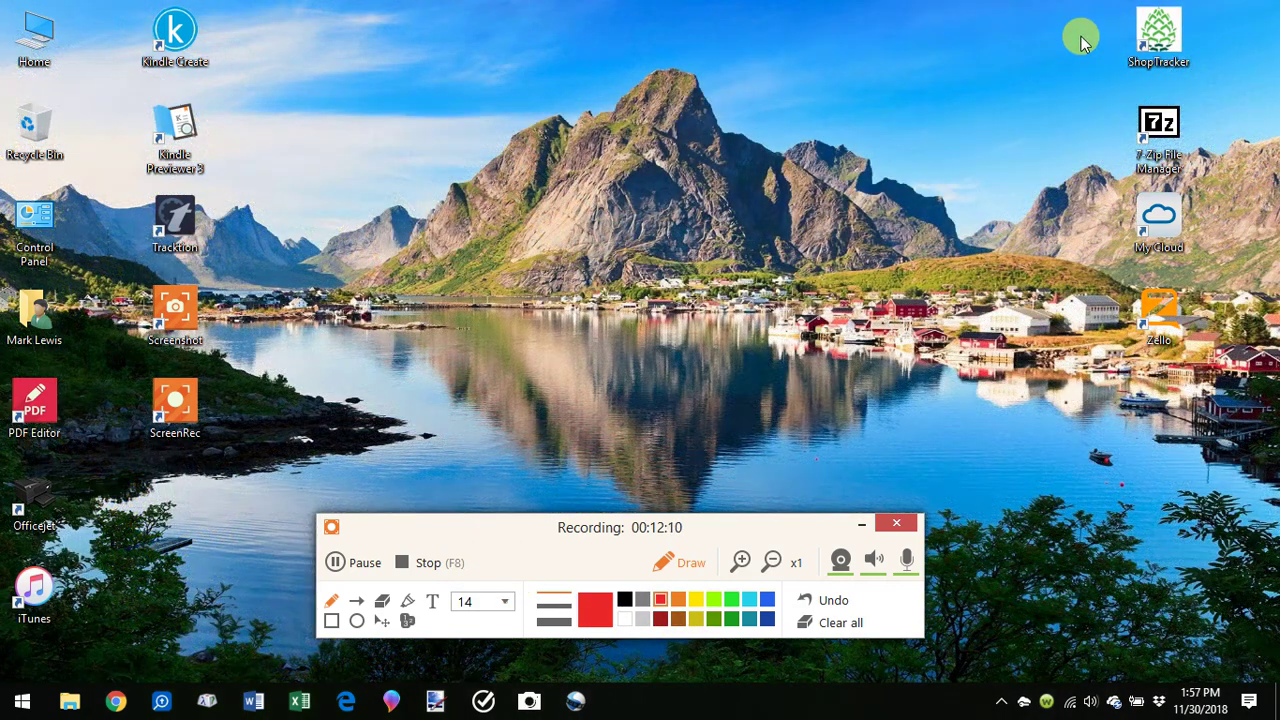
pyautogui.moveTo(1081, 40)
pyautogui.mouseDown()
pyautogui.moveTo(1108, 471)
pyautogui.moveTo(1207, 310)
pyautogui.moveTo(1196, 8)
pyautogui.moveTo(1084, 50)
pyautogui.mouseUp()
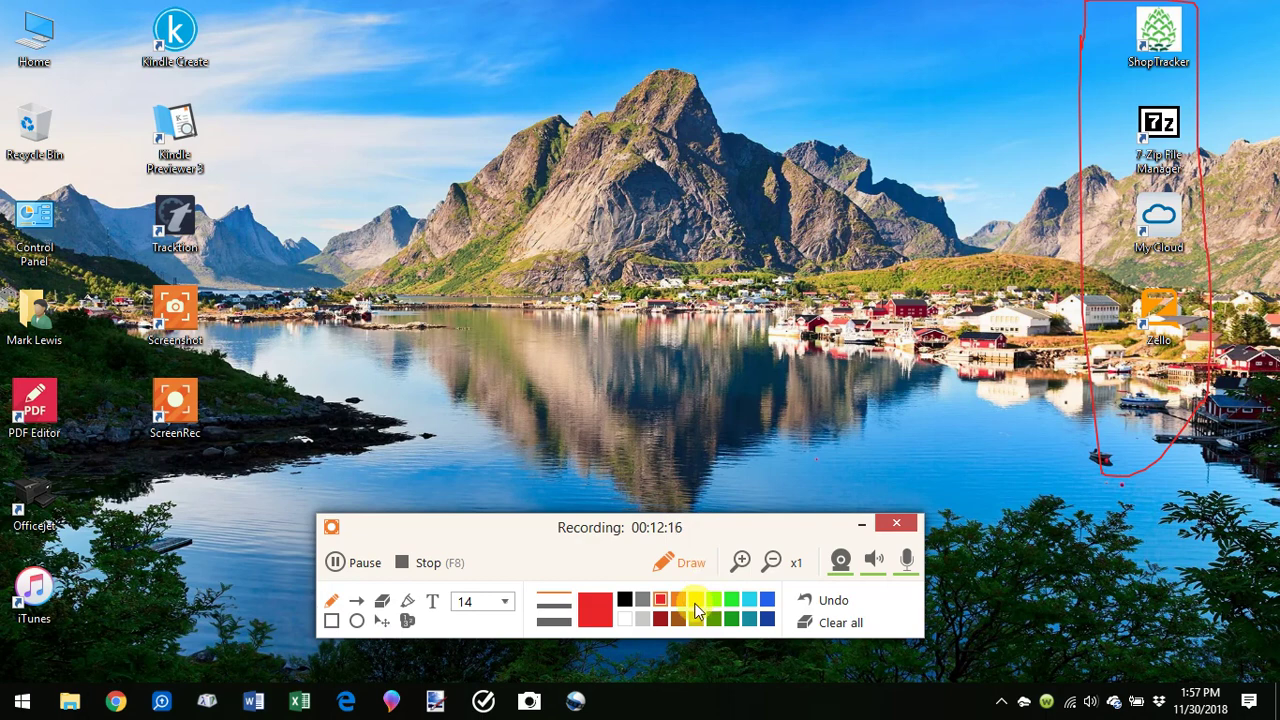
pyautogui.click(695, 603)
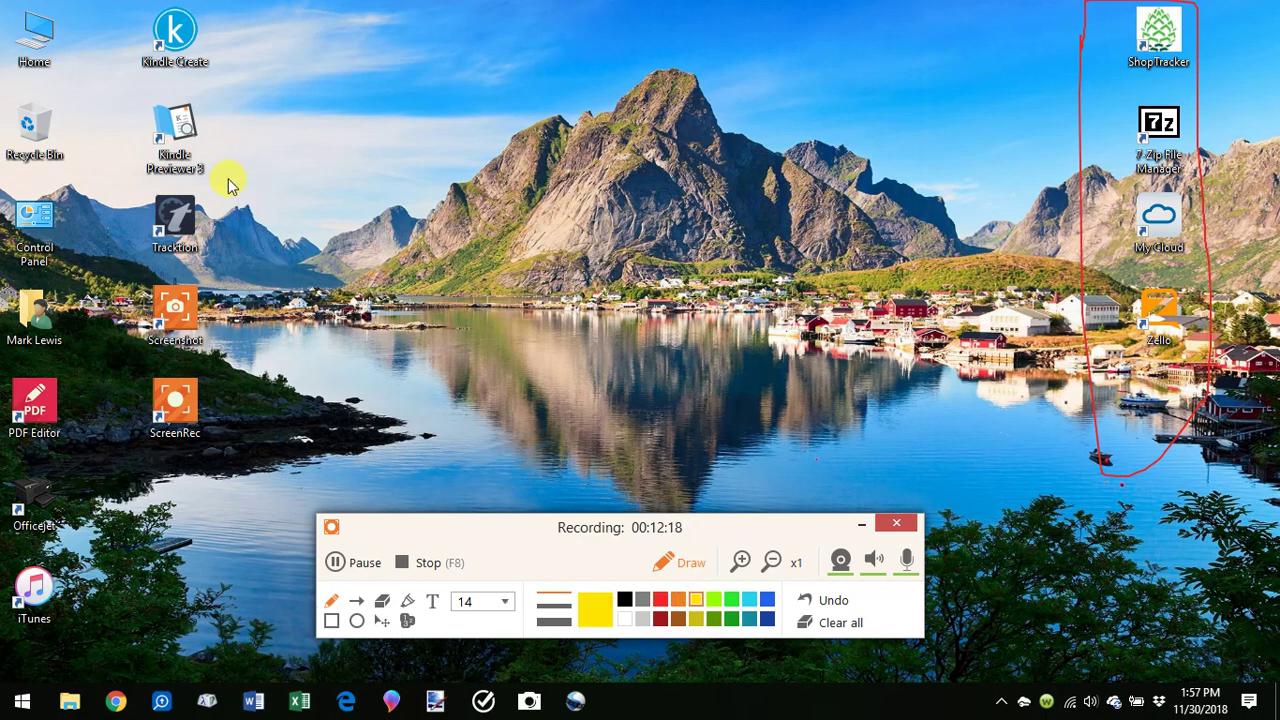
pyautogui.moveTo(228, 183)
pyautogui.mouseDown()
pyautogui.moveTo(229, 491)
pyautogui.moveTo(83, 423)
pyautogui.moveTo(121, 176)
pyautogui.mouseUp()
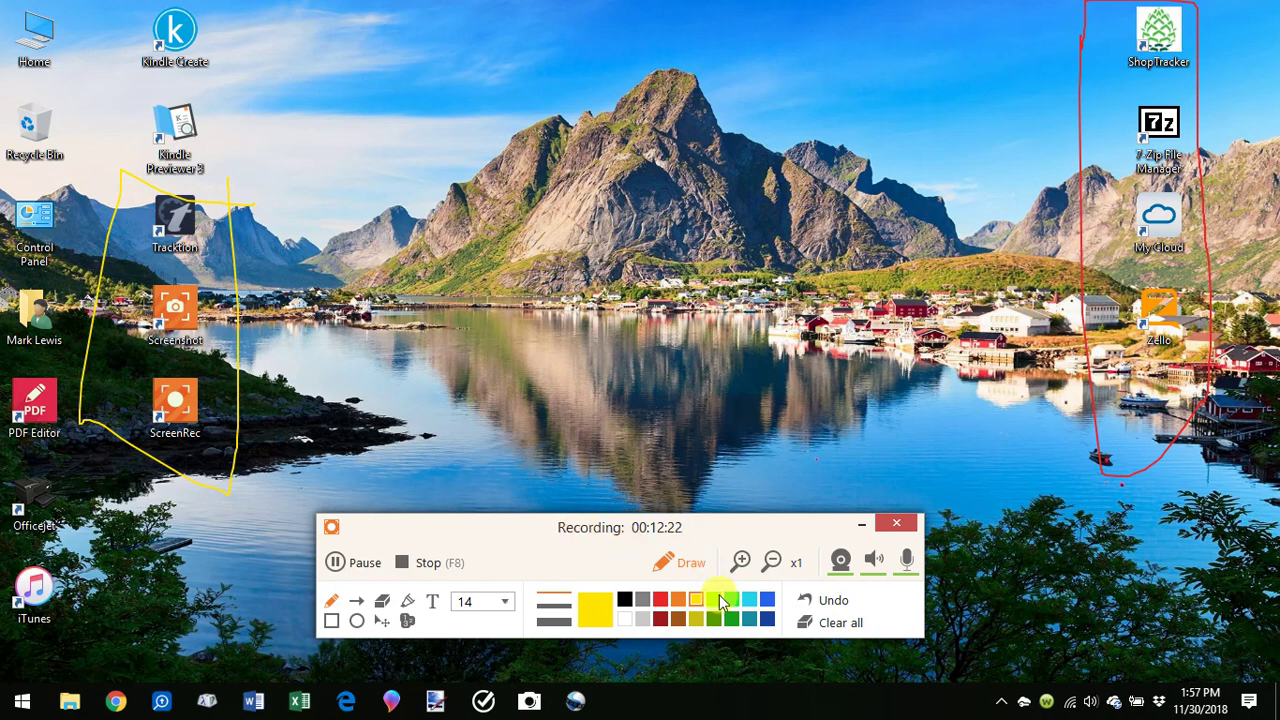
# Draw a freehand face with eyes, nose and mouth in dark blue over the mountain on the desktop
pyautogui.click(768, 620)
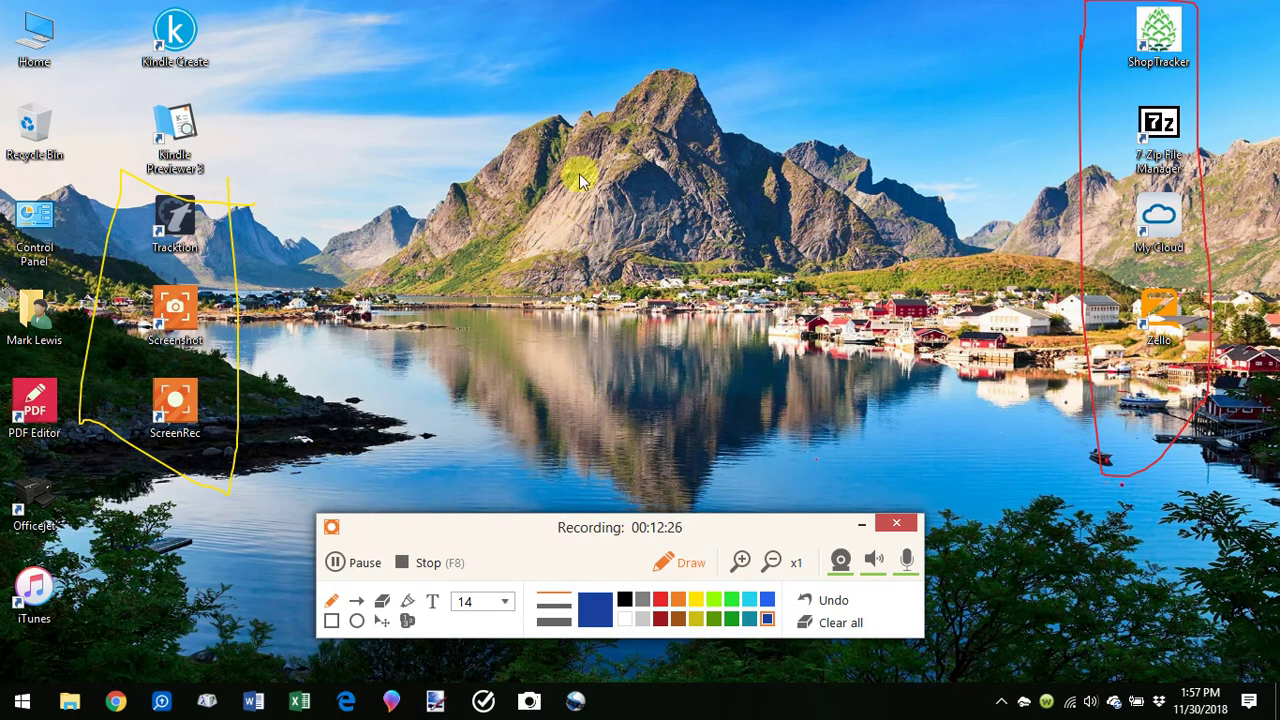
pyautogui.moveTo(448, 353)
pyautogui.mouseDown()
pyautogui.moveTo(614, 214)
pyautogui.moveTo(585, 104)
pyautogui.mouseUp()
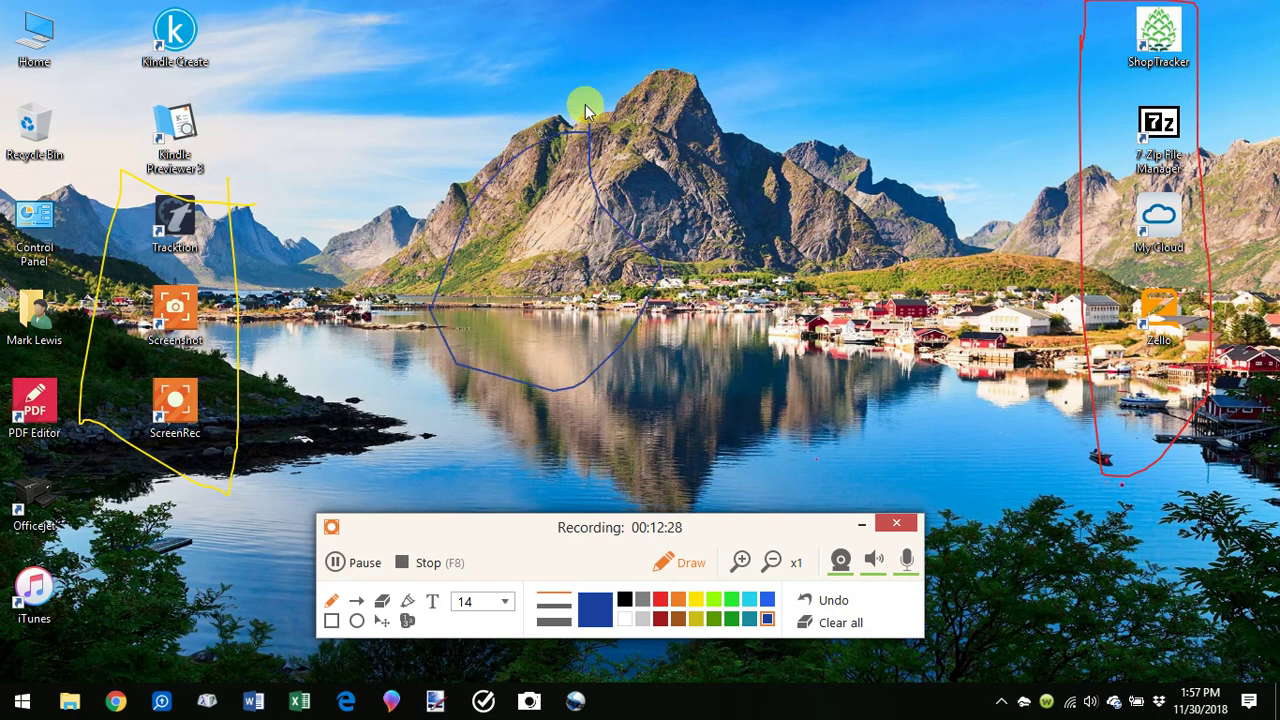
pyautogui.moveTo(525, 170); pyautogui.dragTo(488, 215)
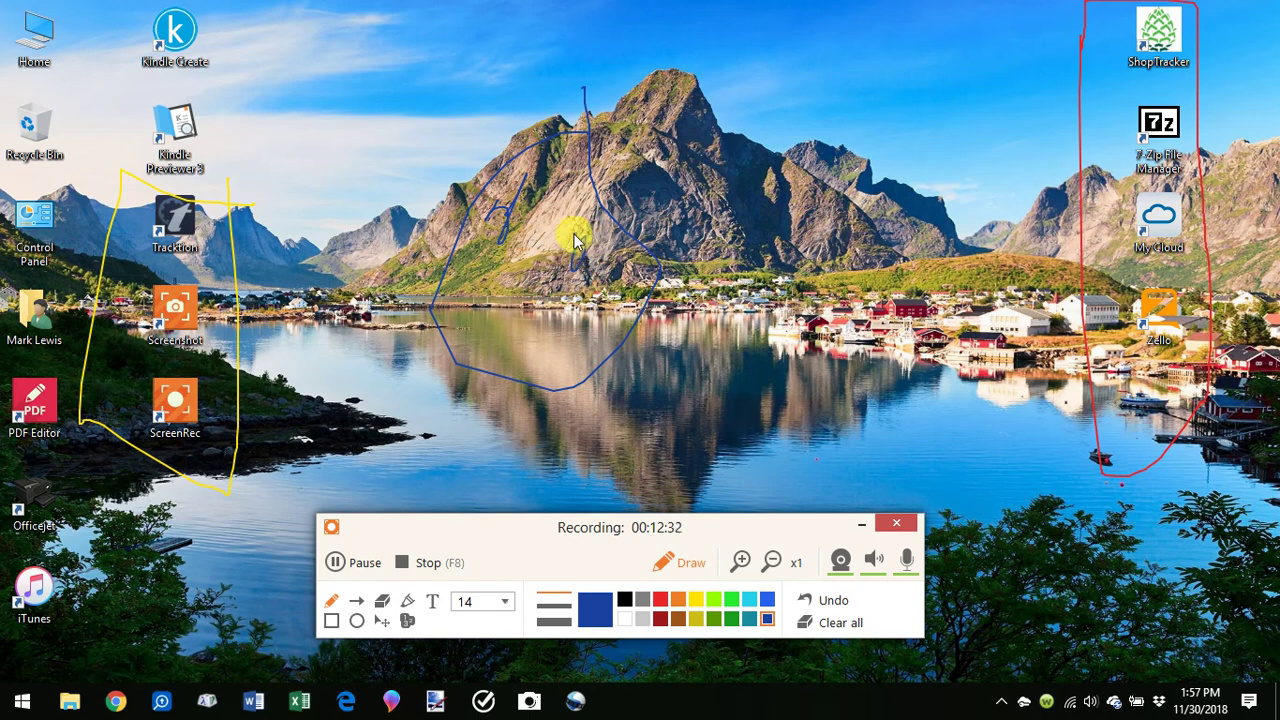
pyautogui.moveTo(575, 240); pyautogui.dragTo(586, 268)
pyautogui.moveTo(503, 274)
pyautogui.mouseDown()
pyautogui.moveTo(502, 296)
pyautogui.moveTo(551, 346)
pyautogui.moveTo(572, 330)
pyautogui.mouseUp()
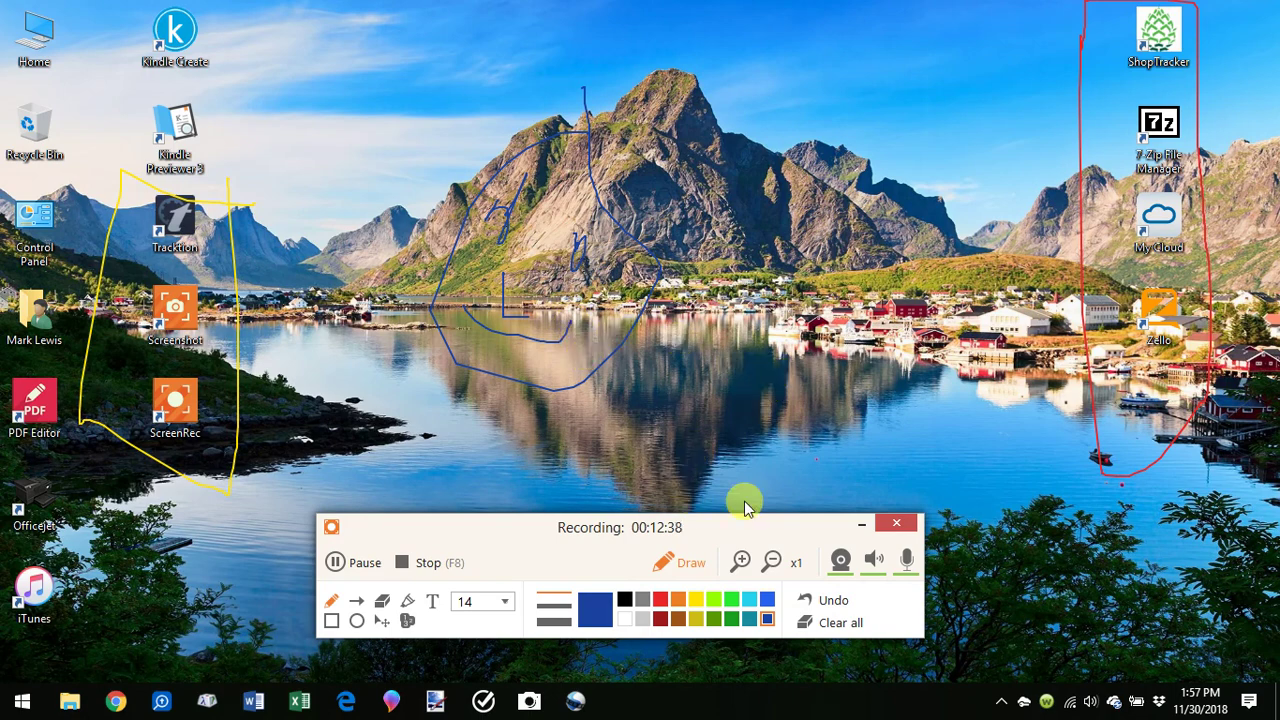
# Clear all drawings from the screen and move the recording control bar slightly lower
pyautogui.click(838, 623)
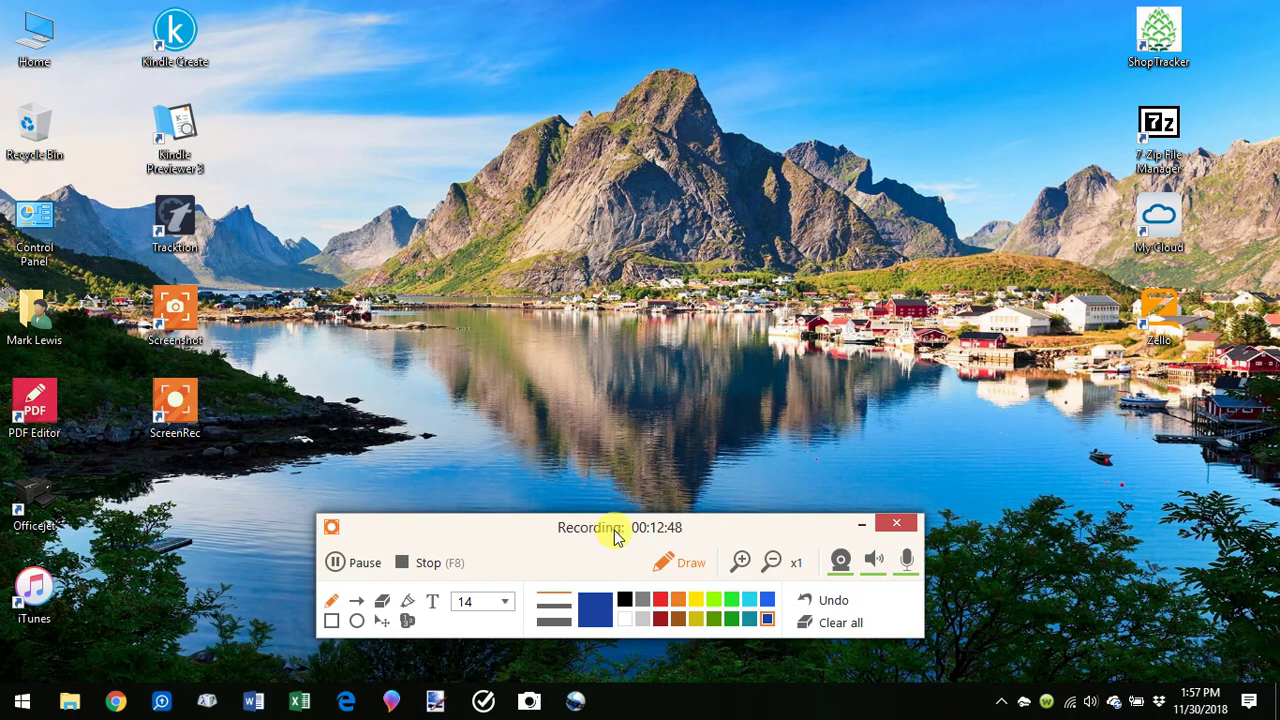
pyautogui.moveTo(614, 530); pyautogui.dragTo(639, 562)
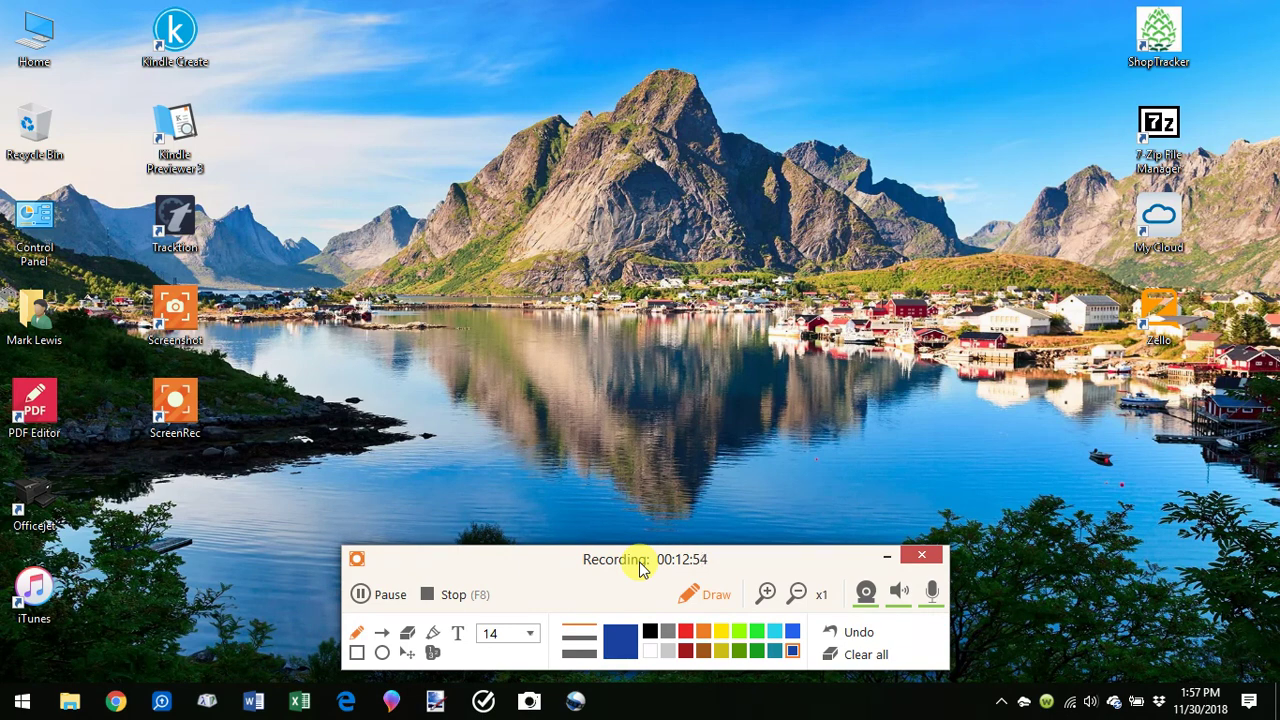
# Switch the webcam preview on and off again, and hide the drawing tools
pyautogui.click(866, 595)
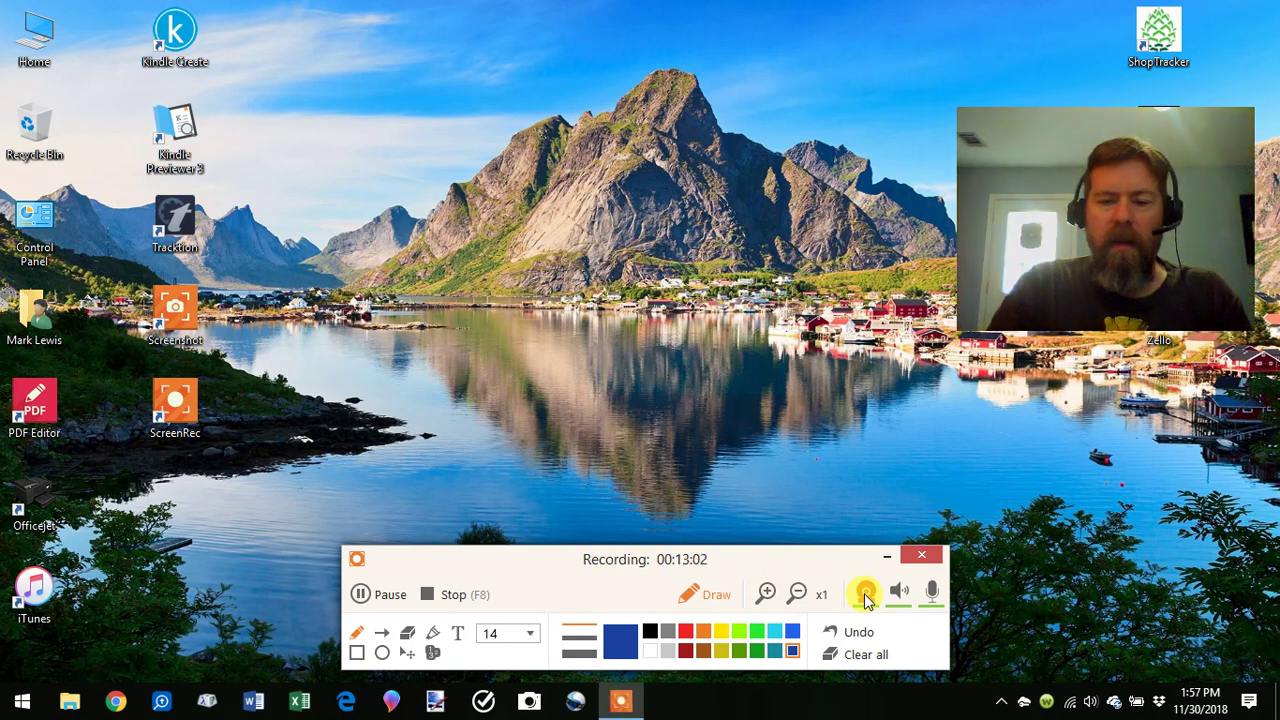
pyautogui.click(866, 595)
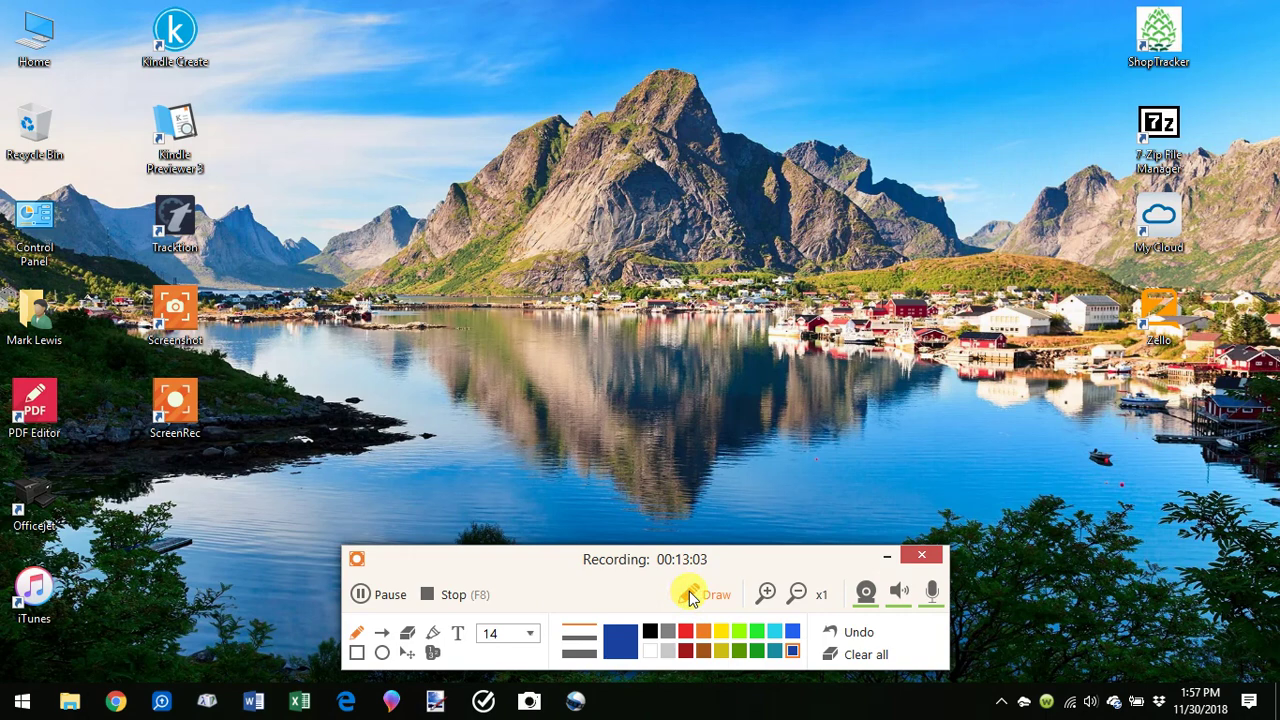
pyautogui.click(689, 591)
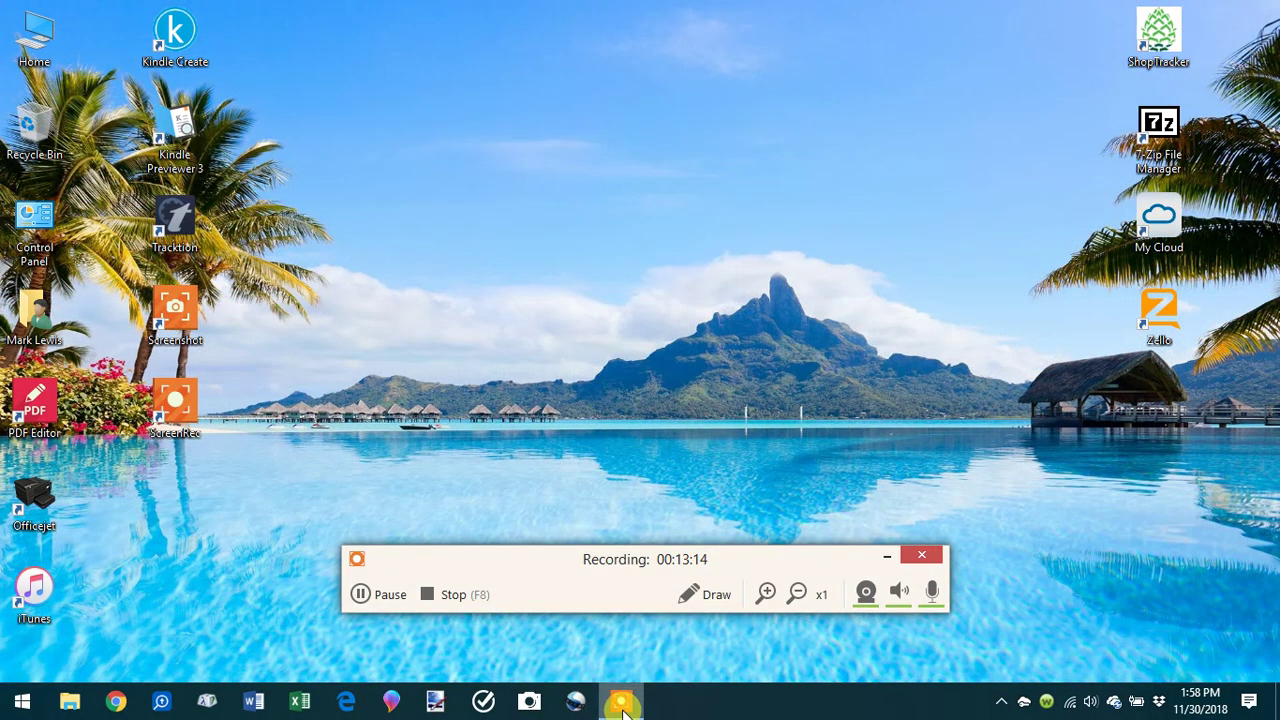
# Turn the webcam preview back on and move it to the upper middle of the desktop, with the control bar slightly lower
pyautogui.click(870, 588)
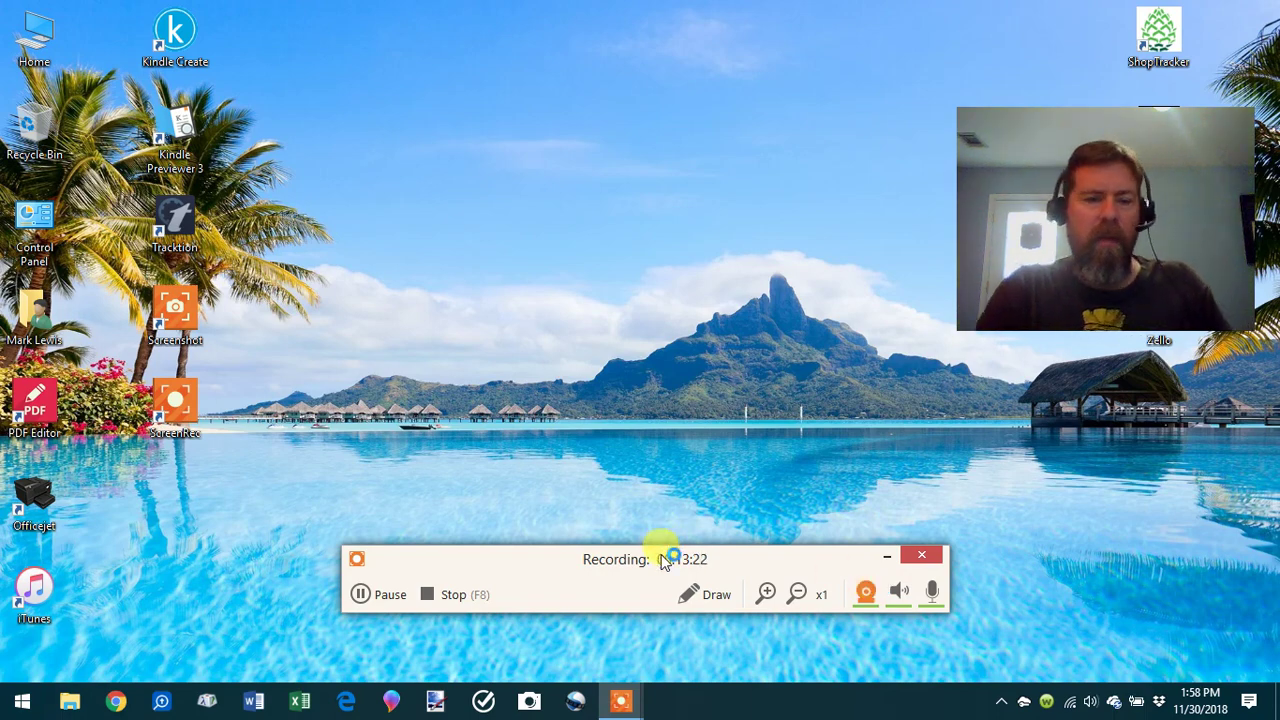
pyautogui.moveTo(662, 562)
pyautogui.mouseDown()
pyautogui.moveTo(657, 433)
pyautogui.moveTo(666, 626)
pyautogui.moveTo(666, 586)
pyautogui.mouseUp()
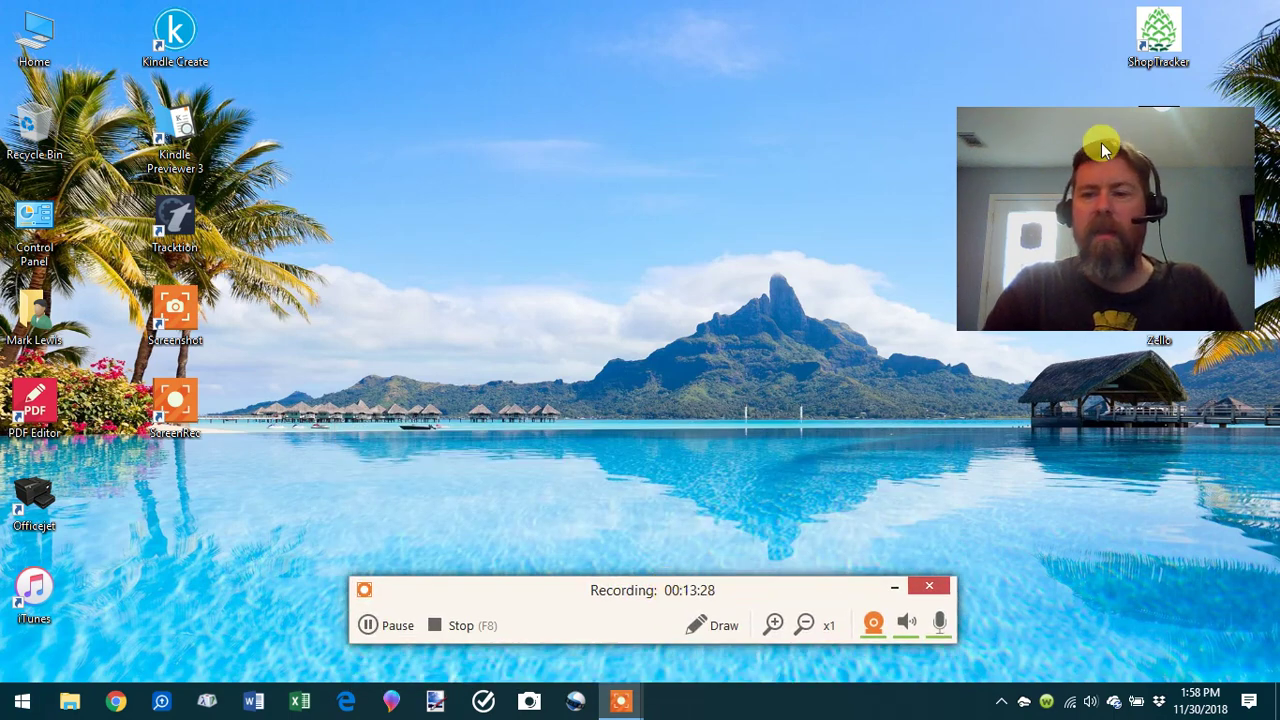
pyautogui.moveTo(1112, 140); pyautogui.dragTo(651, 191)
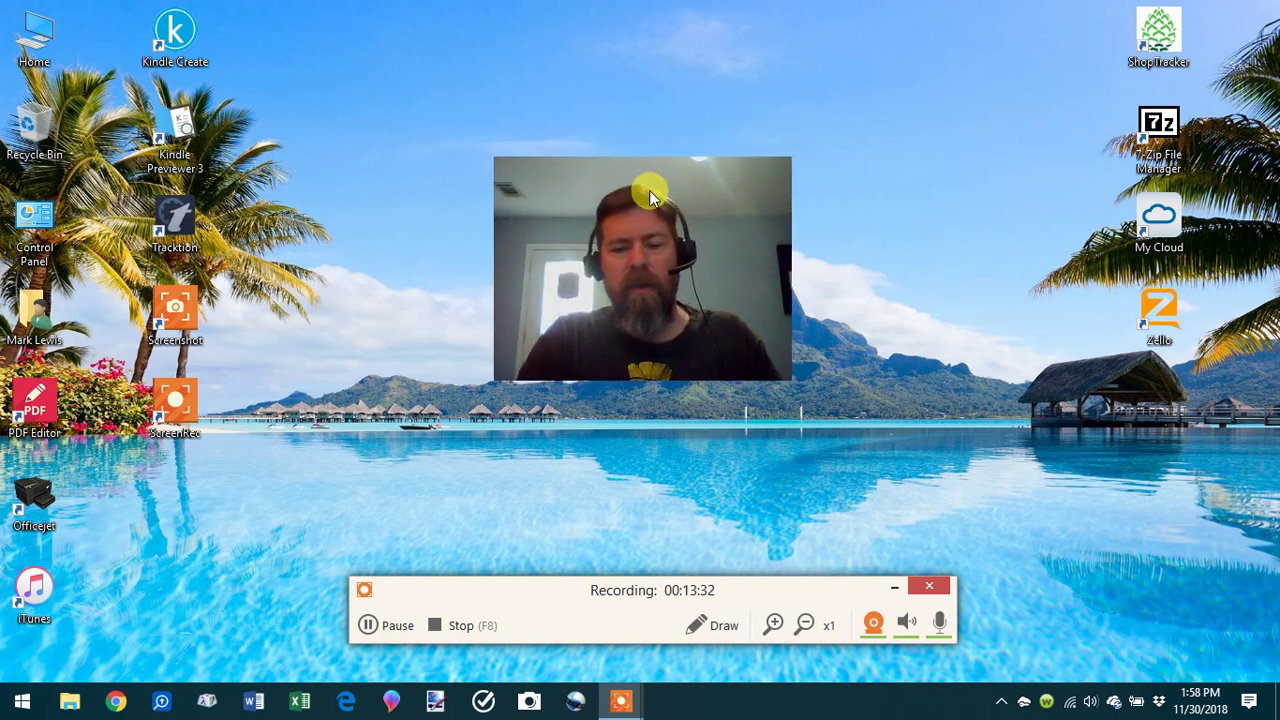